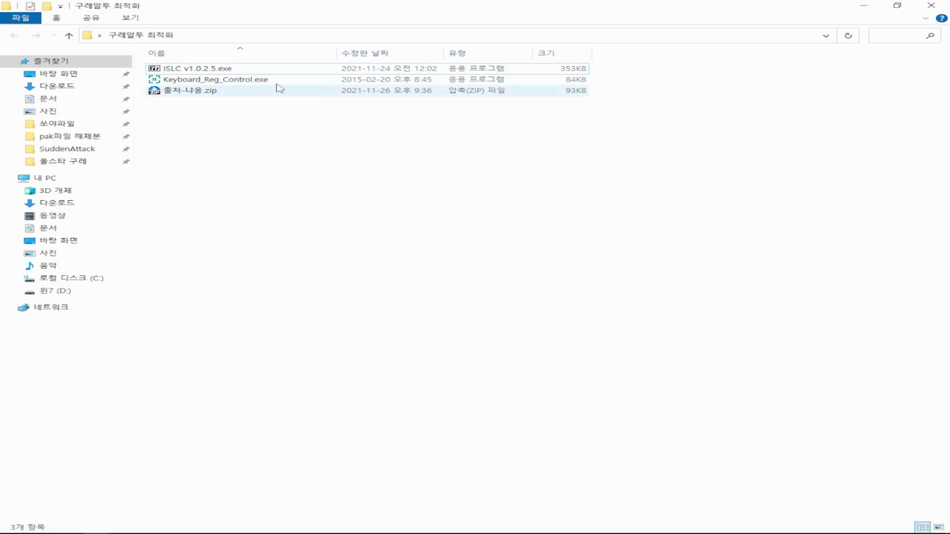
Extract the self-extracting archive ISLC v1.0.2.5.exe into the 구레알투 최적화 folder
{"action": "double_click", "coordinate": [223, 69]}
{"action": "left_click", "coordinate": [518, 289]}
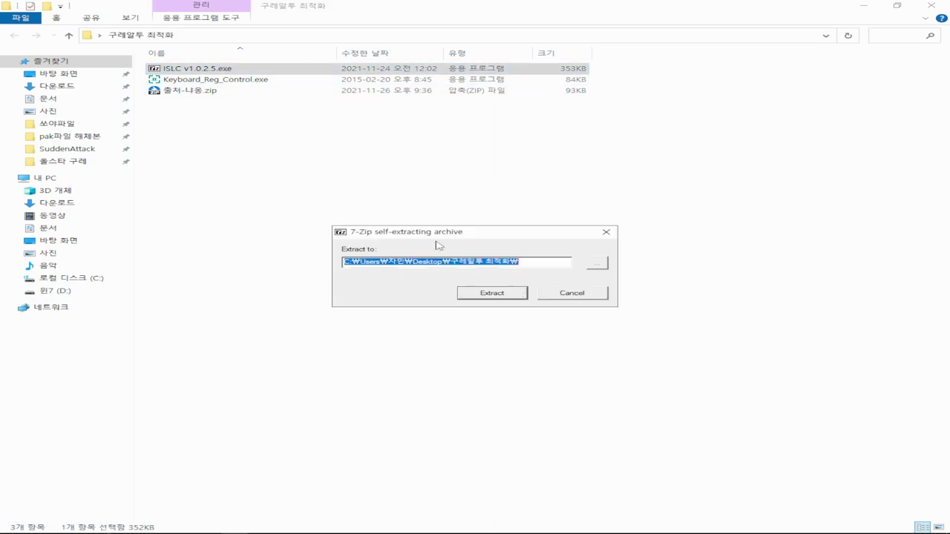
{"action": "left_click", "coordinate": [489, 296]}
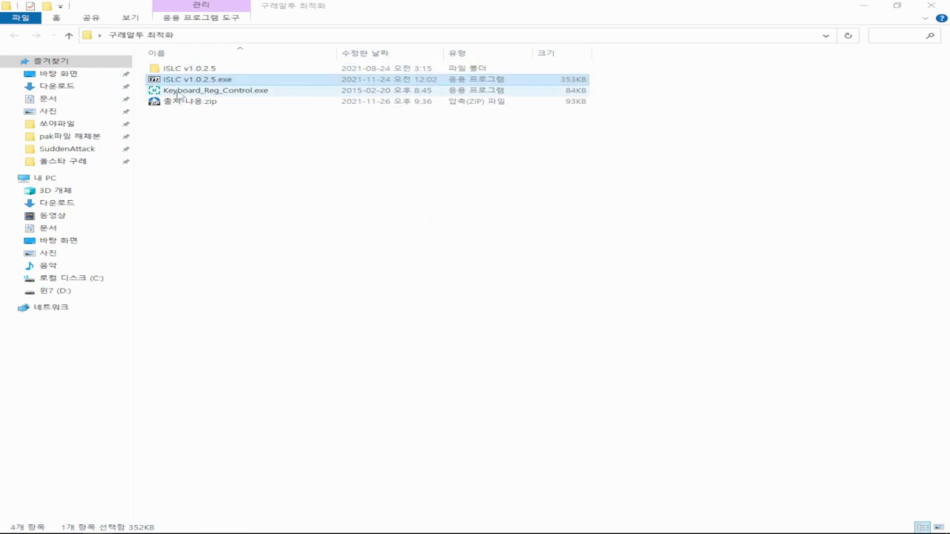
Run Intelligent standby list cleaner ISLC.exe from the extracted ISLC v1.0.2.5 folder as administrator
{"action": "double_click", "coordinate": [177, 72]}
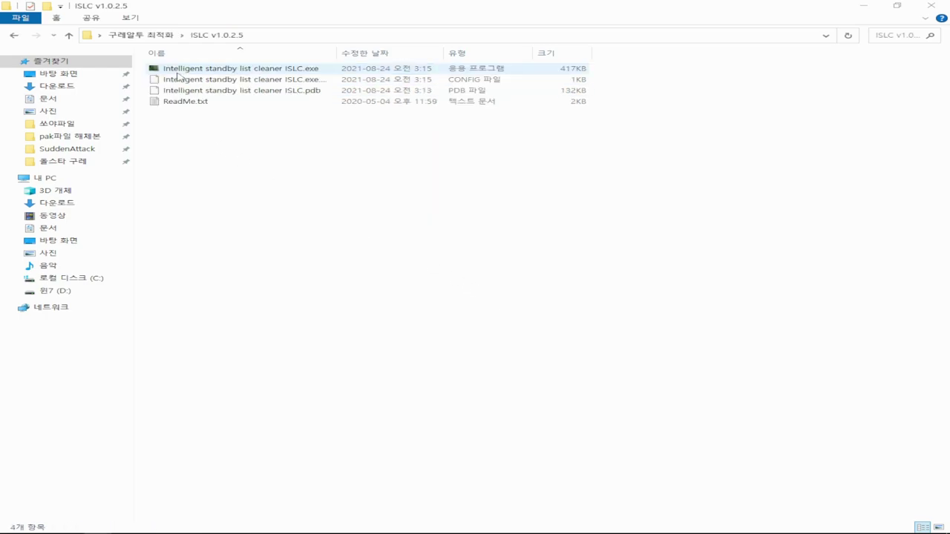
{"action": "right_click", "coordinate": [192, 72]}
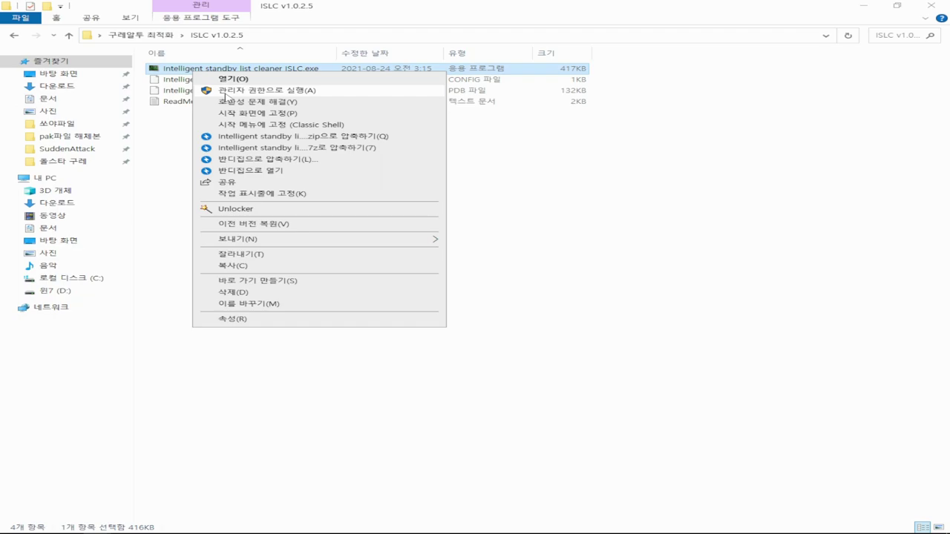
{"action": "left_click", "coordinate": [224, 92]}
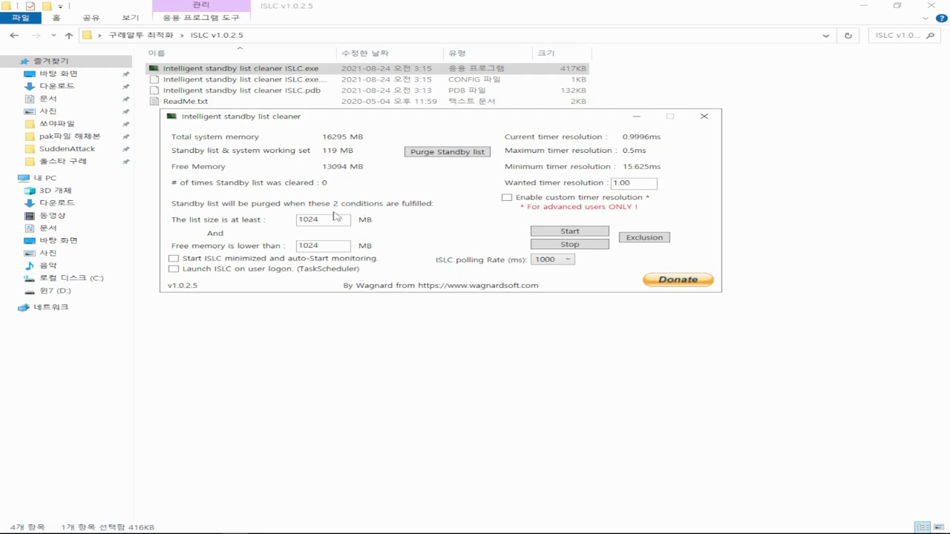
Set the free memory threshold to 4096 MB and enable both minimized auto-start monitoring and launching ISLC on user logon
{"action": "left_click_drag", "start_coordinate": [318, 246], "coordinate": [273, 249]}
{"action": "type", "text": "40"}
{"action": "left_click", "coordinate": [251, 259]}
{"action": "left_click", "coordinate": [251, 269]}
Set the wanted timer resolution to 0.50, enable the custom timer resolution, and start monitoring with ISLC minimized
{"action": "left_click", "coordinate": [637, 185]}
{"action": "left_click", "coordinate": [548, 201]}
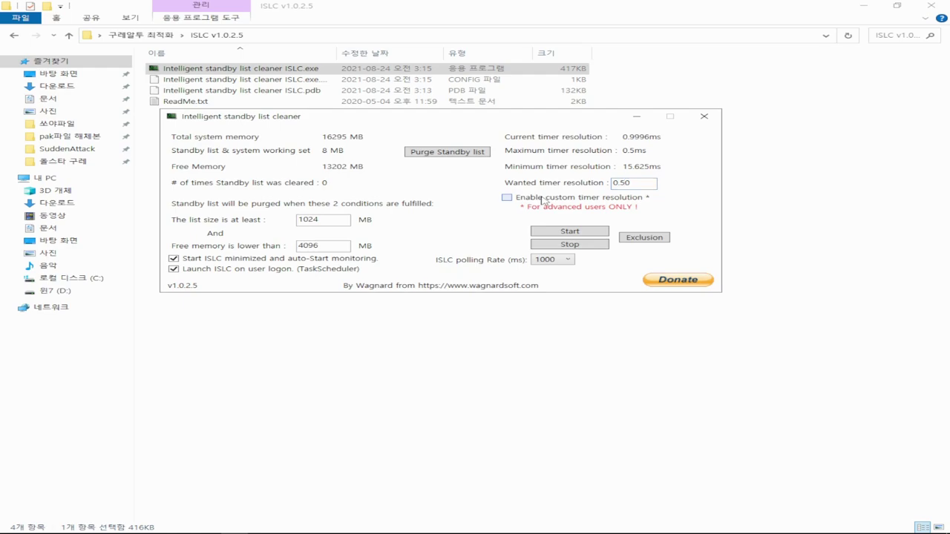
{"action": "left_click", "coordinate": [565, 233]}
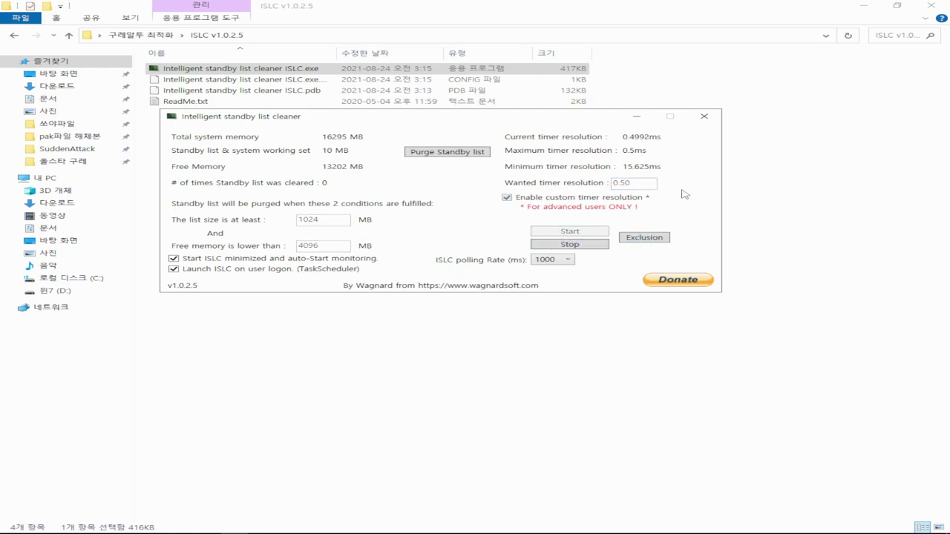
{"action": "left_click", "coordinate": [636, 117]}
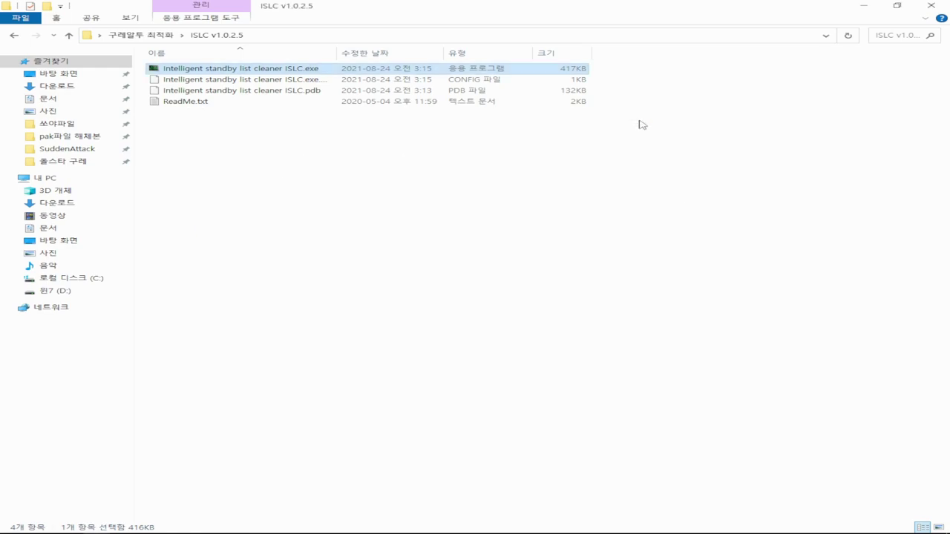
{"action": "left_click", "coordinate": [866, 526]}
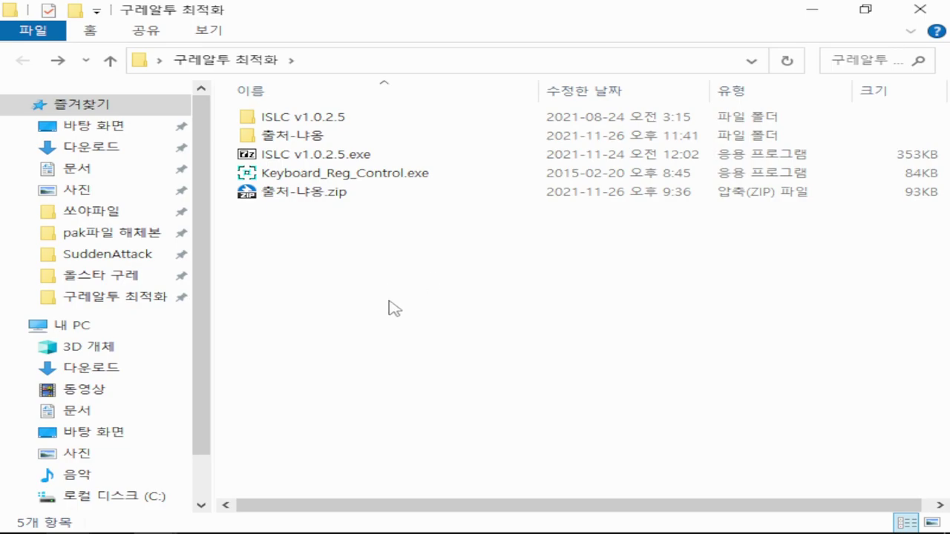
Search Windows for 키보드, set the keyboard's repeat delay to the shortest in its properties, and apply
{"action": "left_click", "coordinate": [17, 524]}
{"action": "type", "text": "키보드"}
{"action": "key", "text": "Return"}
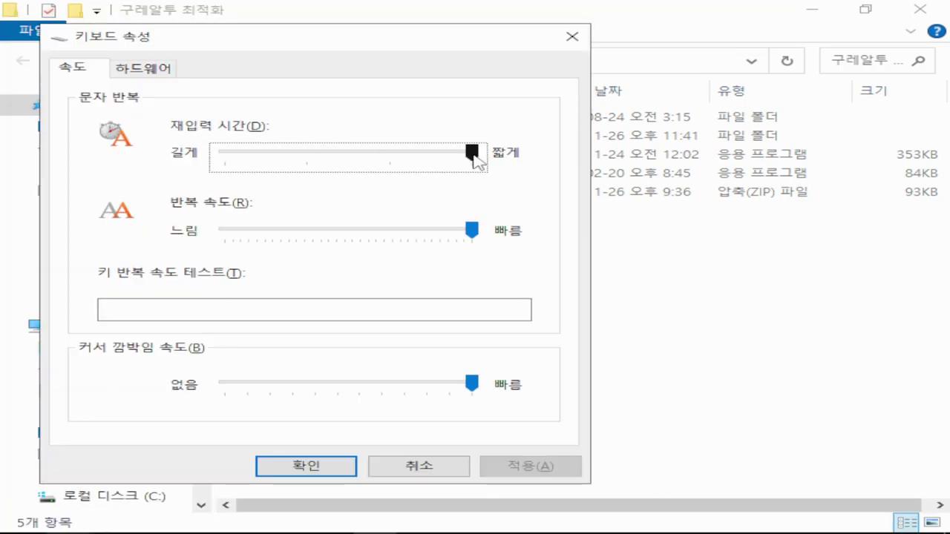
{"action": "left_click", "coordinate": [475, 159]}
{"action": "left_click", "coordinate": [553, 466]}
{"action": "left_click", "coordinate": [334, 469]}
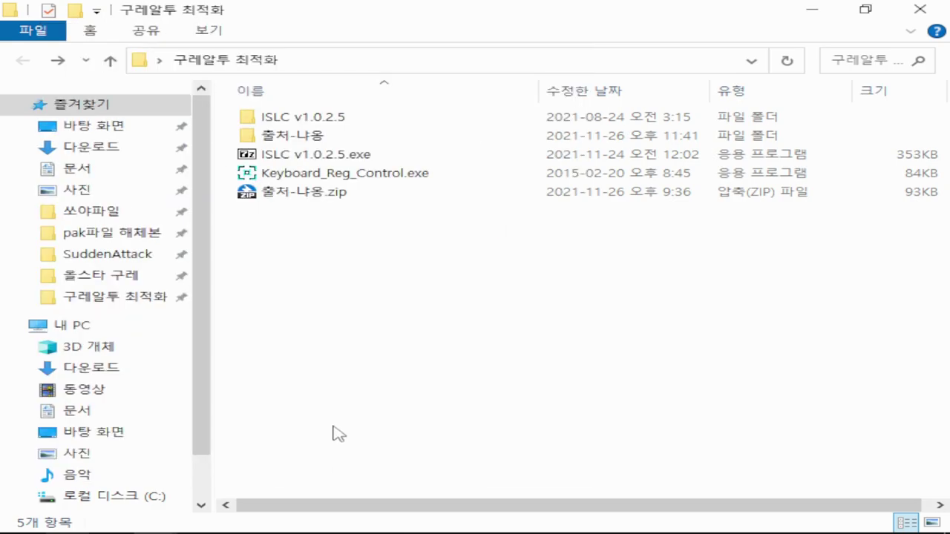
Run Keyboard_Reg_Control.exe, enable Keyboard Response, and save the optimal values (최적값)
{"action": "double_click", "coordinate": [289, 182]}
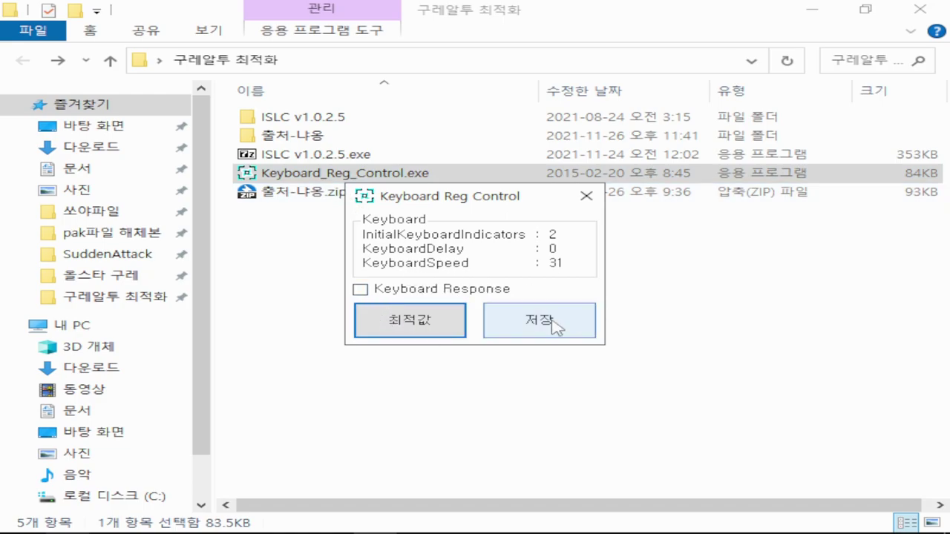
{"action": "left_click", "coordinate": [419, 291]}
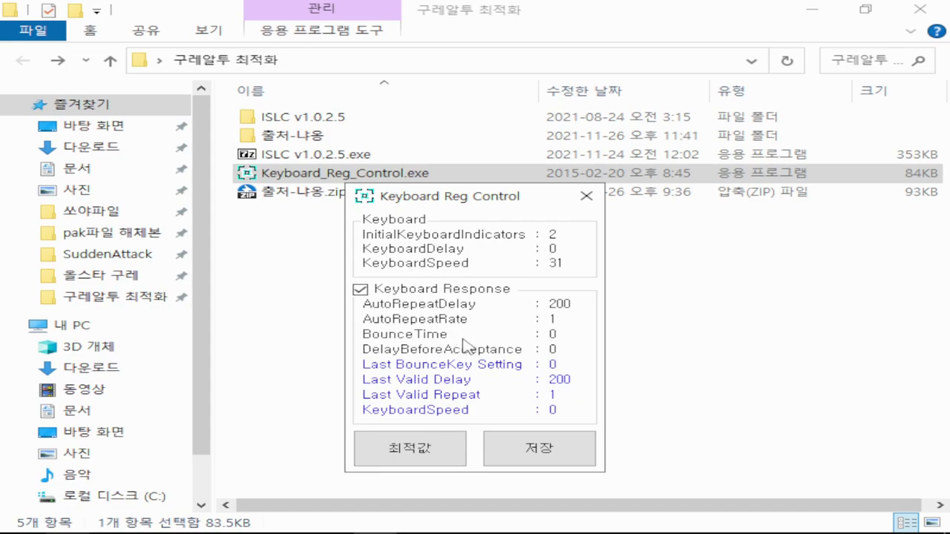
{"action": "left_click", "coordinate": [420, 448]}
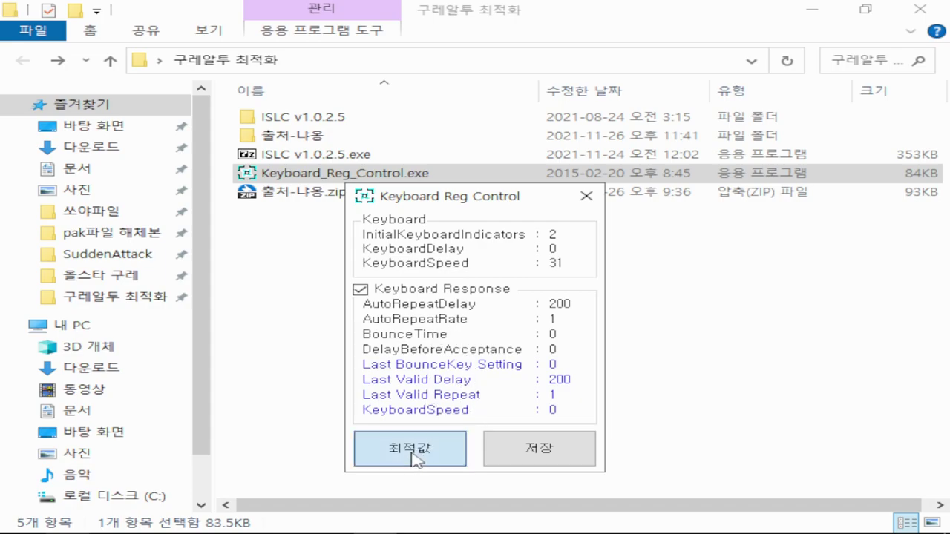
{"action": "left_click", "coordinate": [519, 448]}
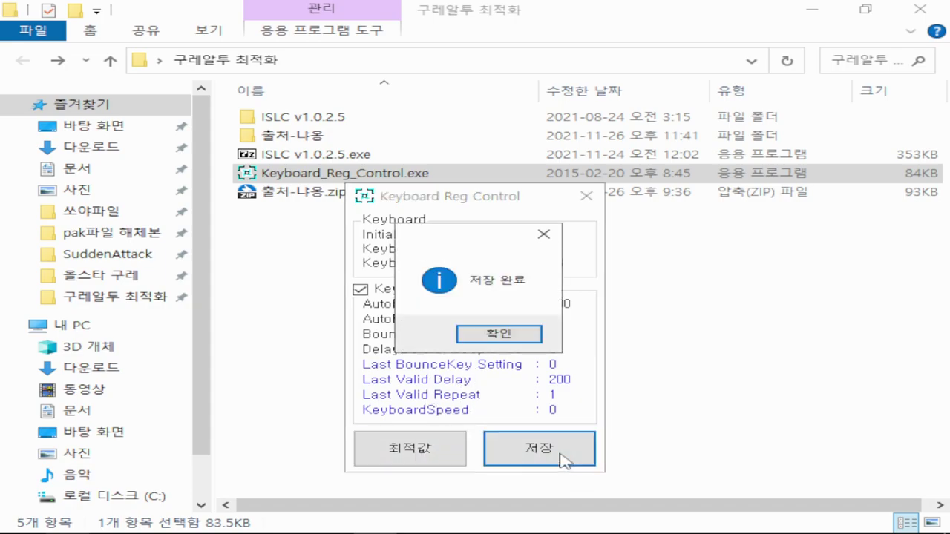
{"action": "left_click", "coordinate": [493, 336]}
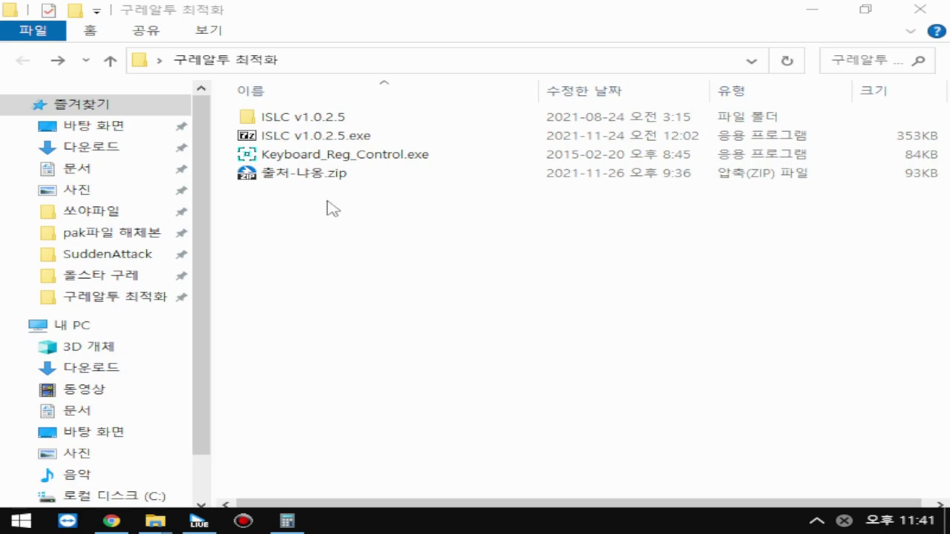
Extract 출처-냐옹.zip into its own folder and open that folder
{"action": "right_click", "coordinate": [307, 174]}
{"action": "left_click", "coordinate": [364, 115]}
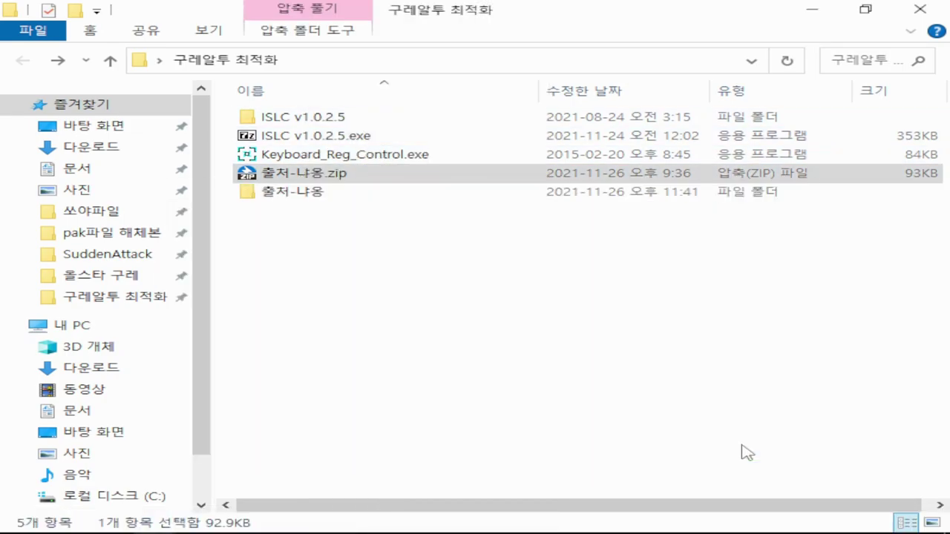
{"action": "left_click", "coordinate": [327, 194]}
{"action": "double_click", "coordinate": [326, 194]}
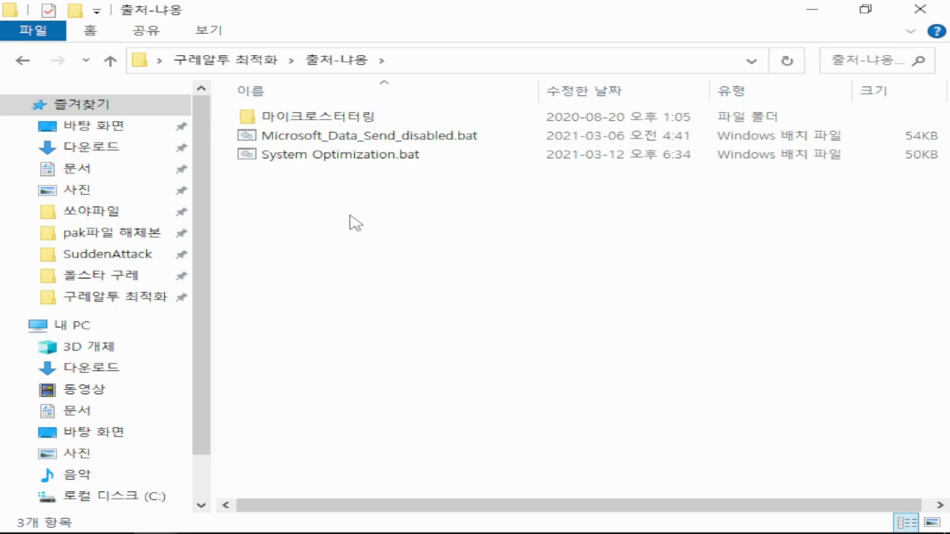
Run Start.bat from the 마이크로스터터링 folder and choose Y to register the micro-stuttering task
{"action": "double_click", "coordinate": [310, 118]}
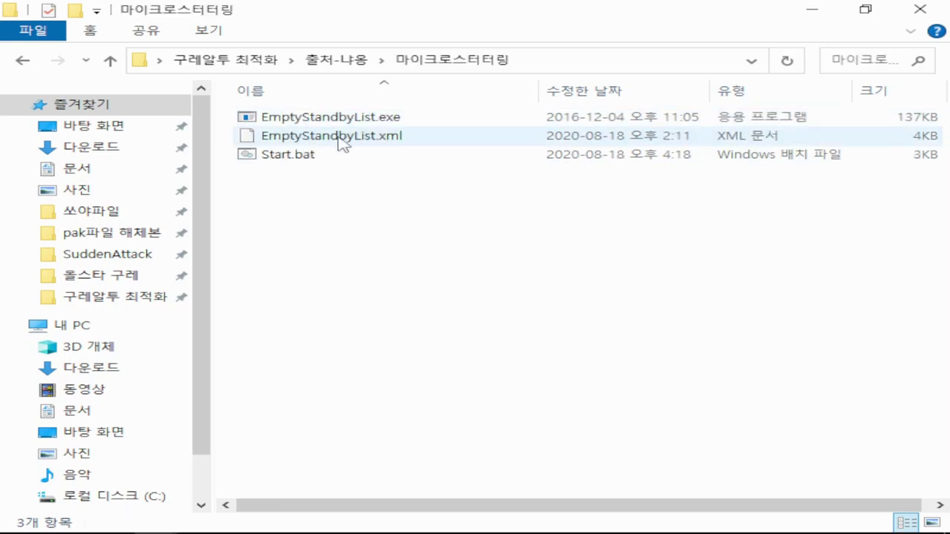
{"action": "left_click", "coordinate": [319, 117]}
{"action": "double_click", "coordinate": [314, 156]}
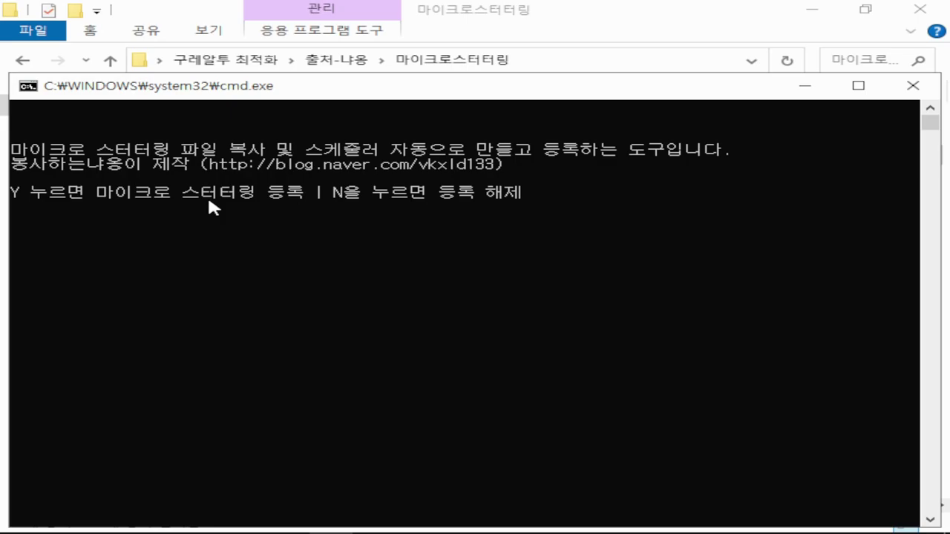
{"action": "key", "text": "y"}
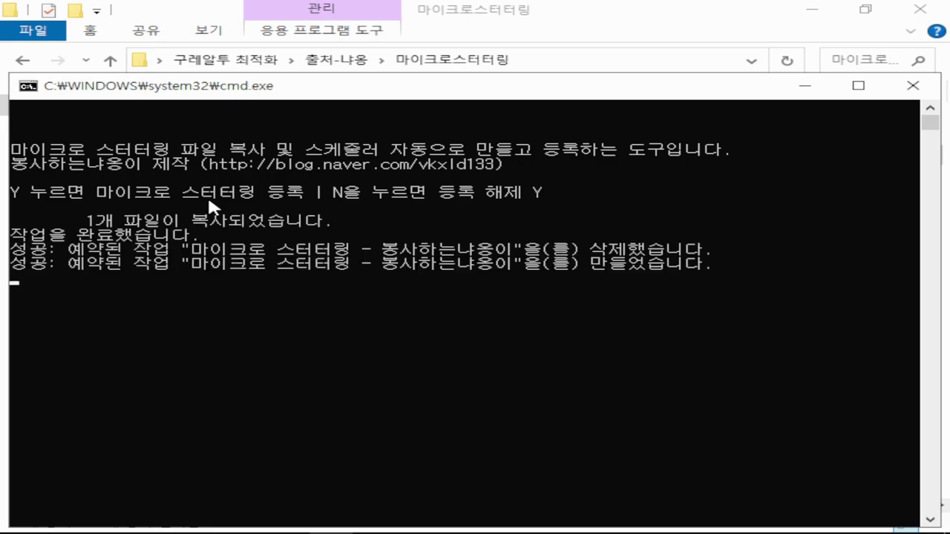
{"action": "key", "text": "Return"}
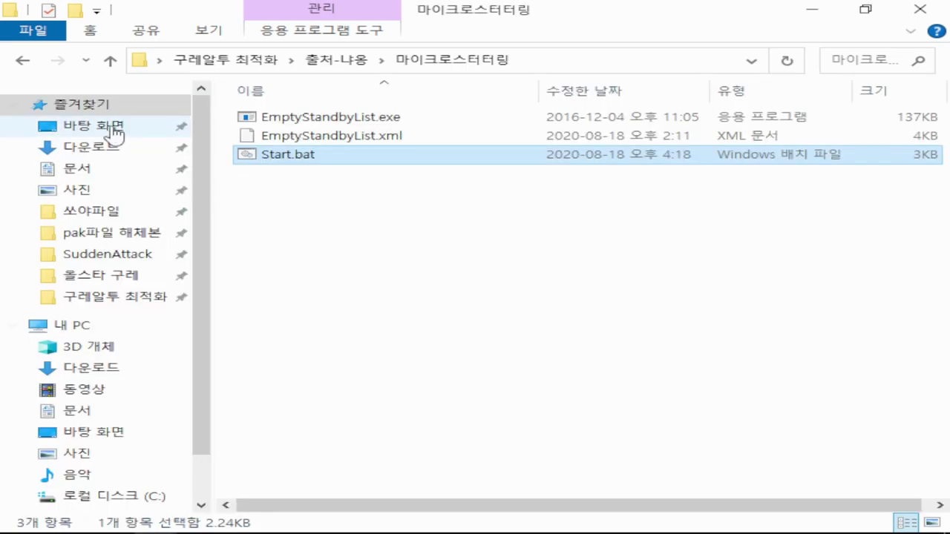
Run Microsoft_Data_Send_disabled.bat from the 출처-냐옹 folder and choose option B to block data collection
{"action": "left_click", "coordinate": [23, 61]}
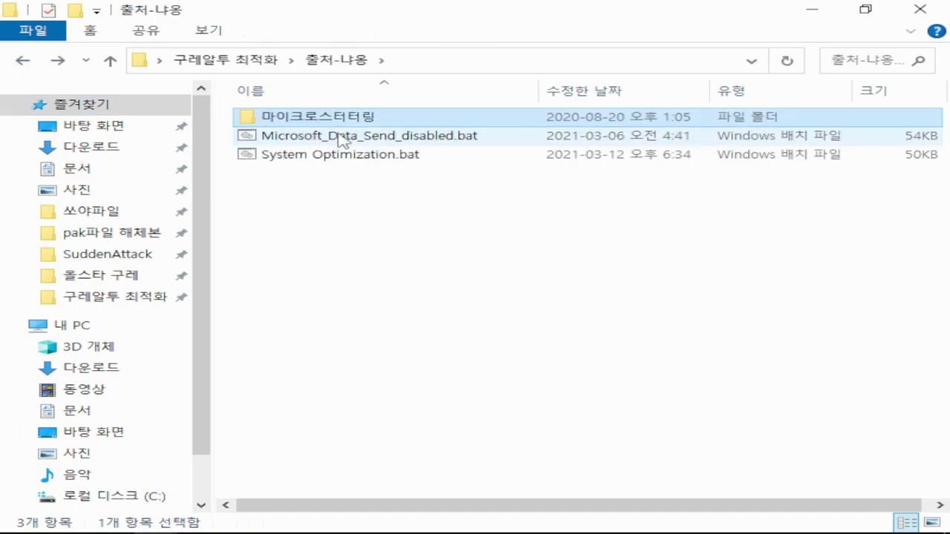
{"action": "double_click", "coordinate": [340, 139]}
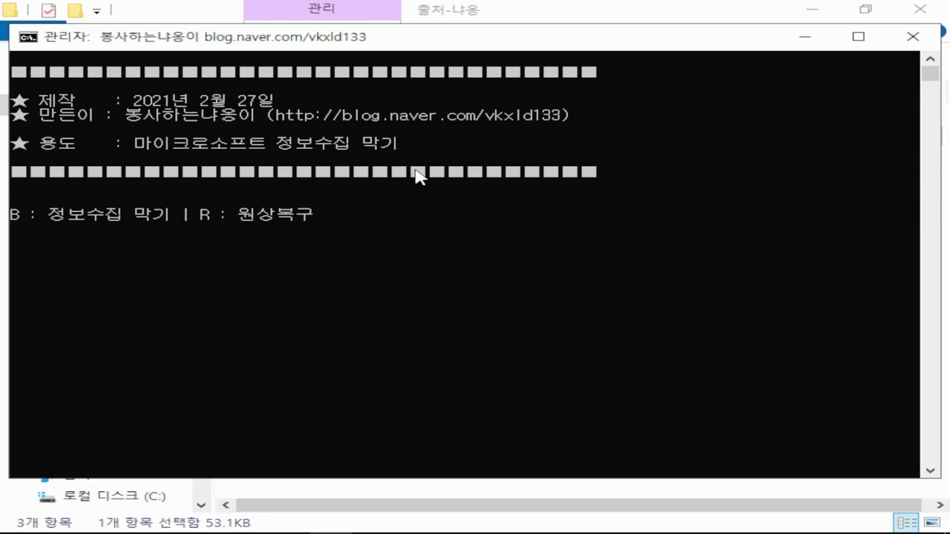
{"action": "type", "text": "B"}
{"action": "key", "text": "Return"}
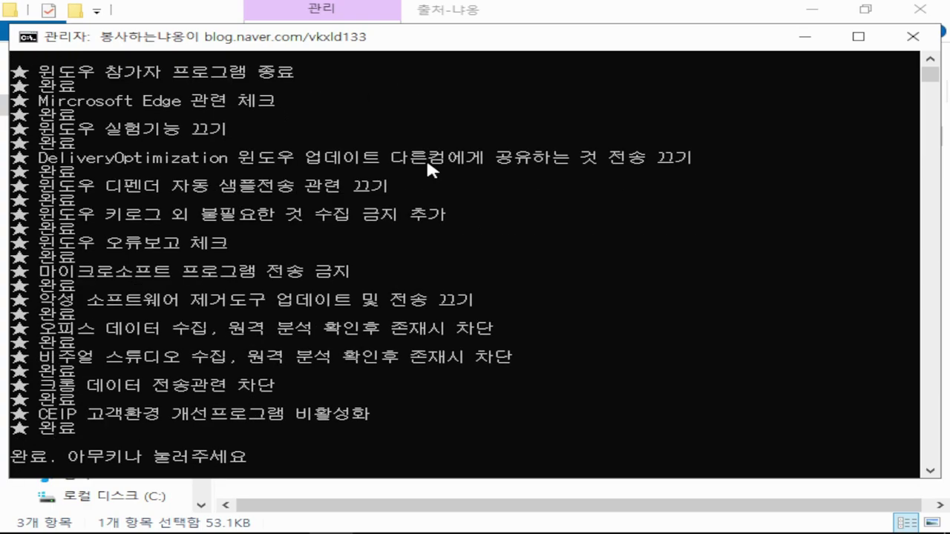
Close the finished data-blocking script, run System Optimization.bat, and choose Y to apply the optimizations
{"action": "key", "text": "Return"}
{"action": "double_click", "coordinate": [341, 158]}
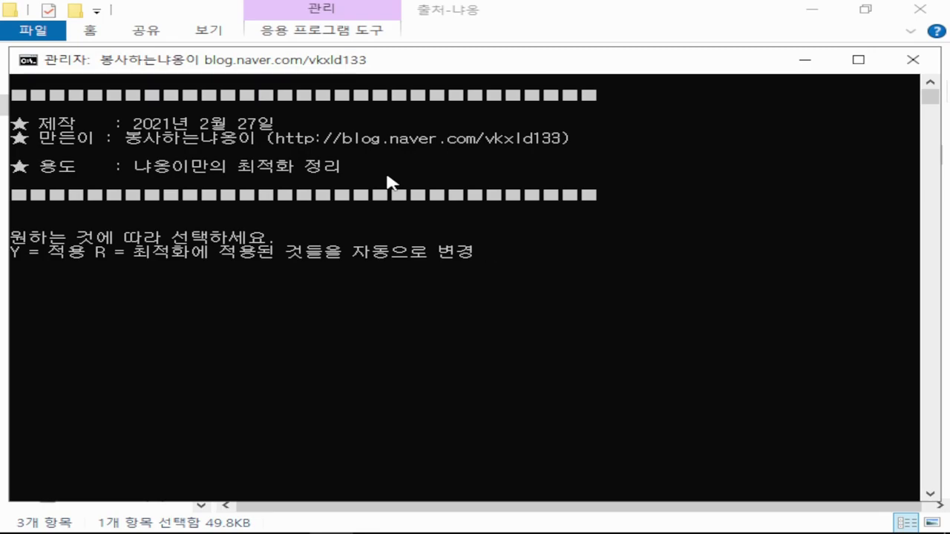
{"action": "type", "text": "Y"}
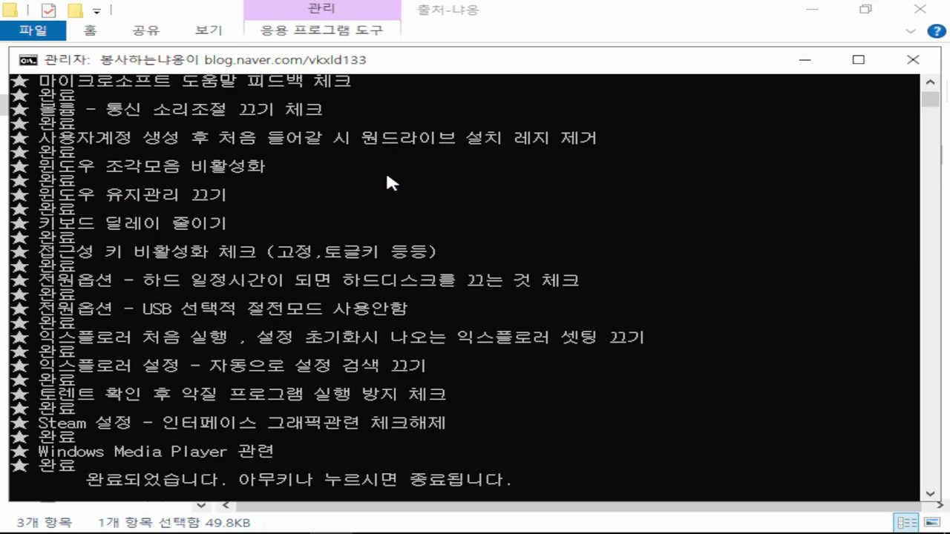
{"action": "key", "text": "Return"}
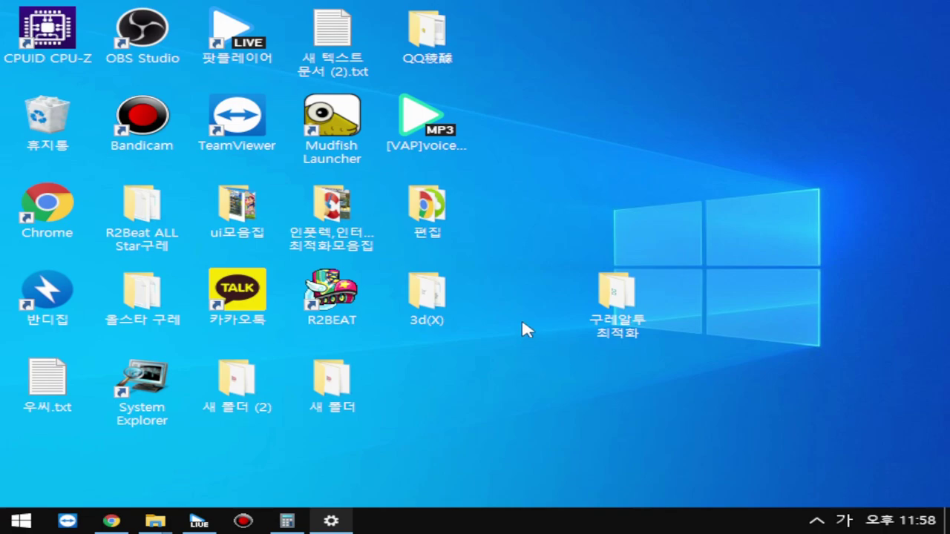
Open Bandicam and go through its frame limit settings, including the option to limit FPS only while capturing
{"action": "double_click", "coordinate": [141, 119]}
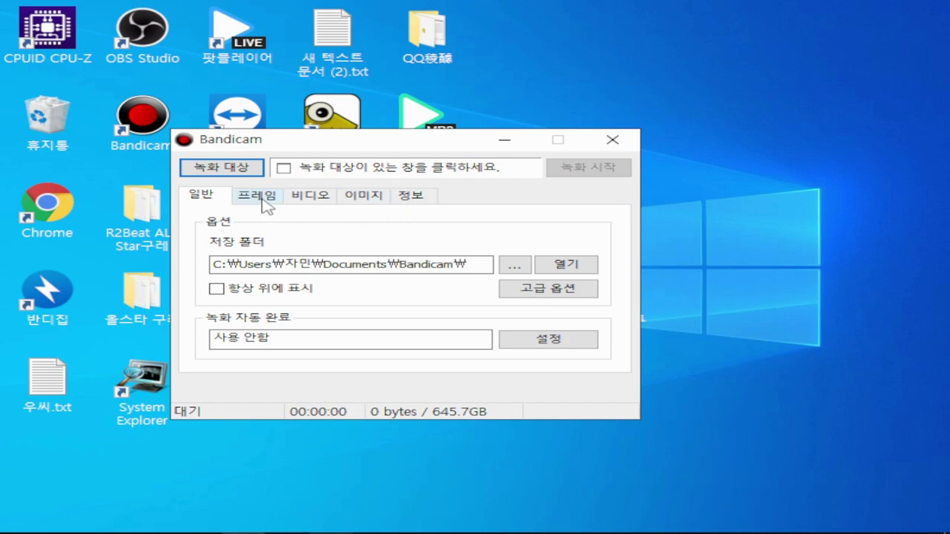
{"action": "left_click", "coordinate": [260, 196]}
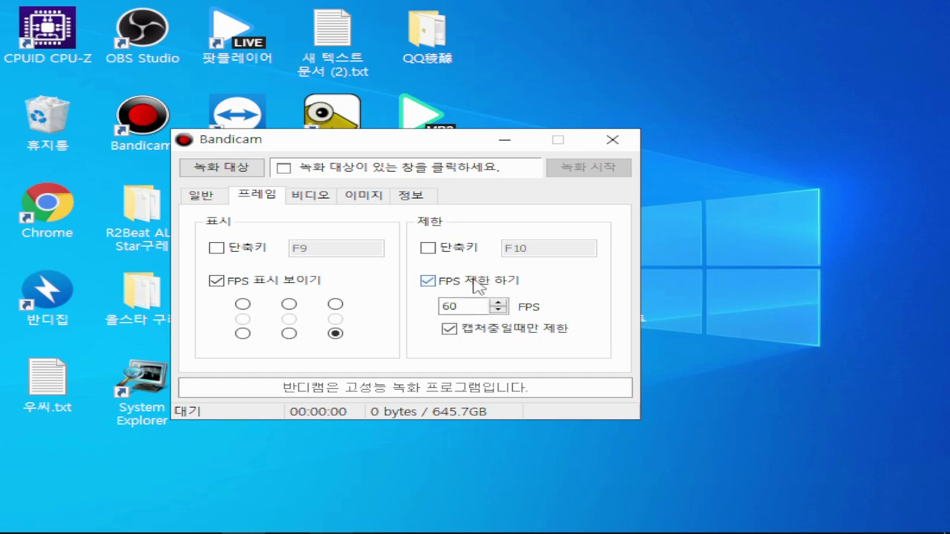
{"action": "double_click", "coordinate": [444, 306]}
{"action": "left_click", "coordinate": [500, 331]}
{"action": "left_click", "coordinate": [500, 333]}
Check the sound options in Bandicam's video recording settings and accept them
{"action": "left_click", "coordinate": [311, 195]}
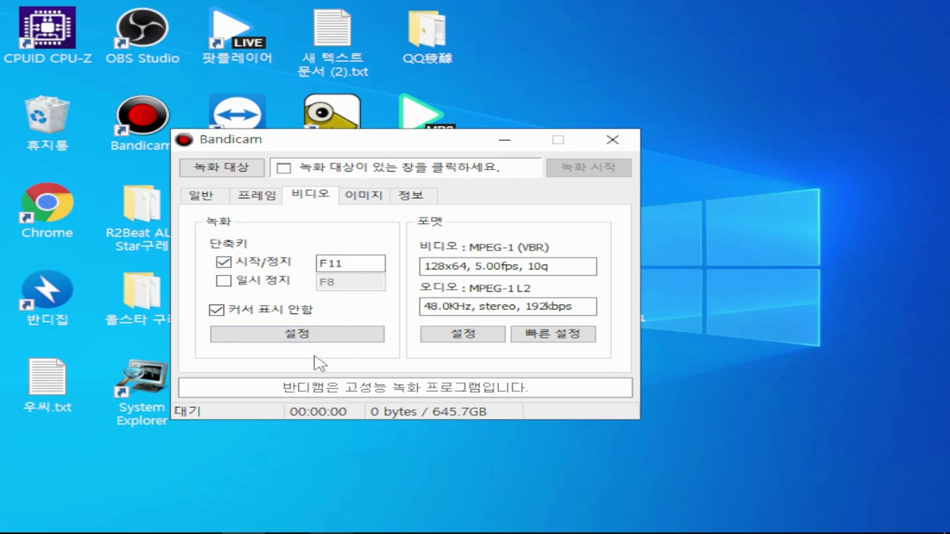
{"action": "left_click", "coordinate": [306, 335]}
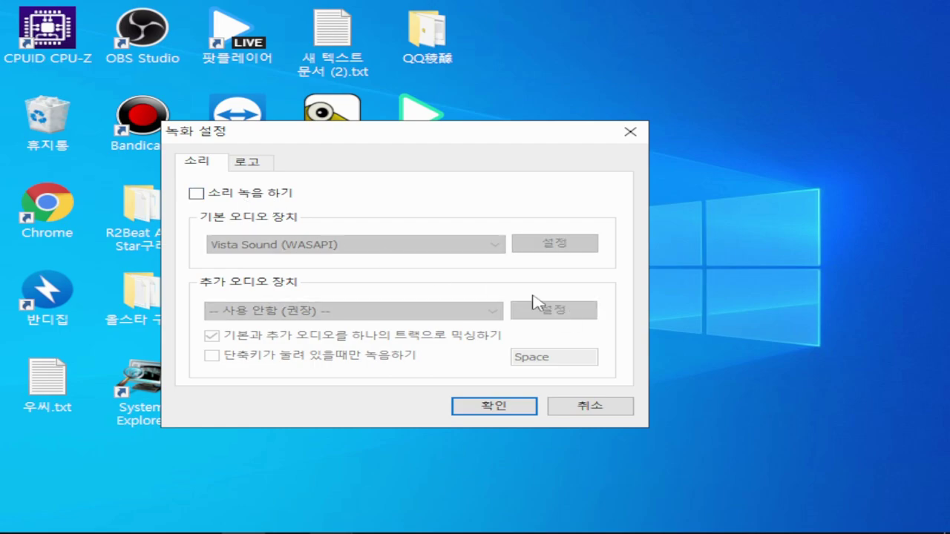
{"action": "left_click", "coordinate": [494, 407]}
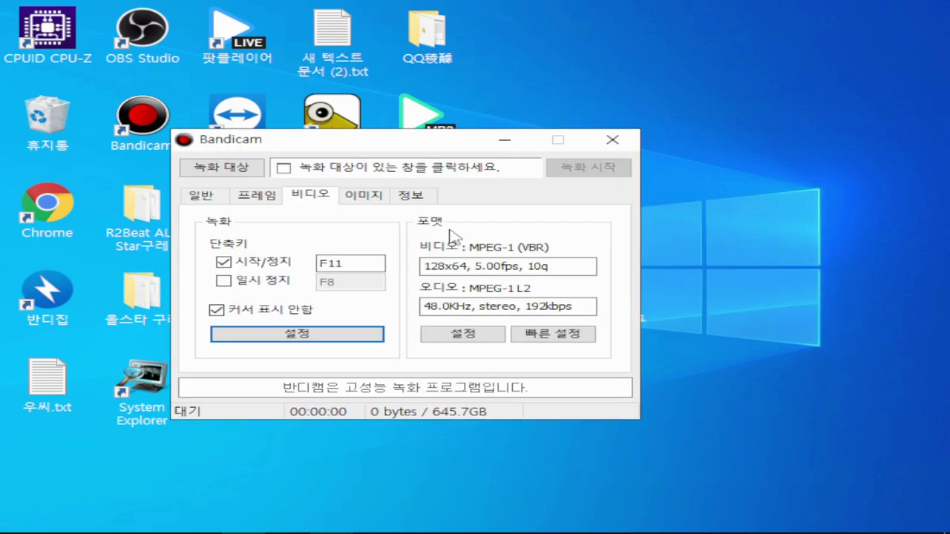
Open Bandicam's video format settings and set a custom (사용자 정의) size of 1 x 1
{"action": "left_click", "coordinate": [482, 345]}
{"action": "left_click", "coordinate": [405, 167]}
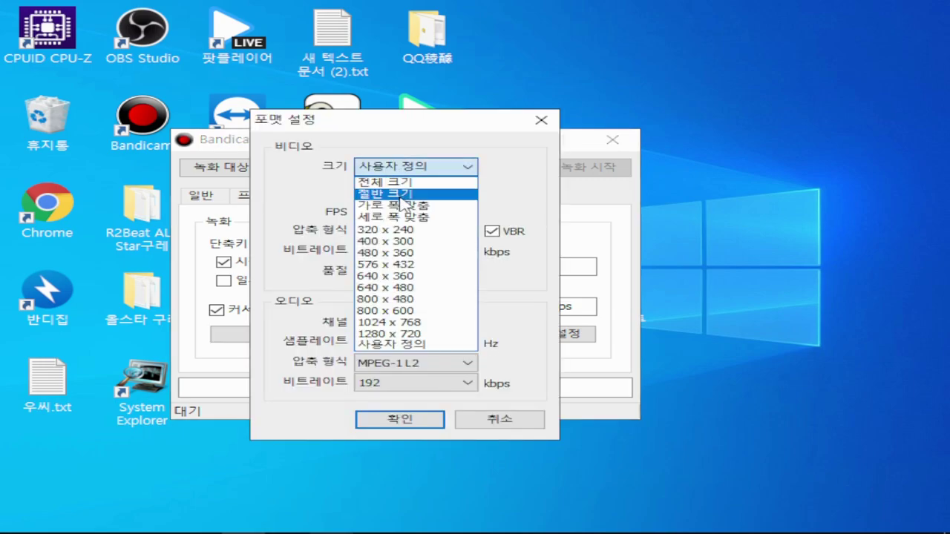
{"action": "left_click", "coordinate": [400, 343]}
{"action": "left_click_drag", "start_coordinate": [405, 189], "coordinate": [348, 191]}
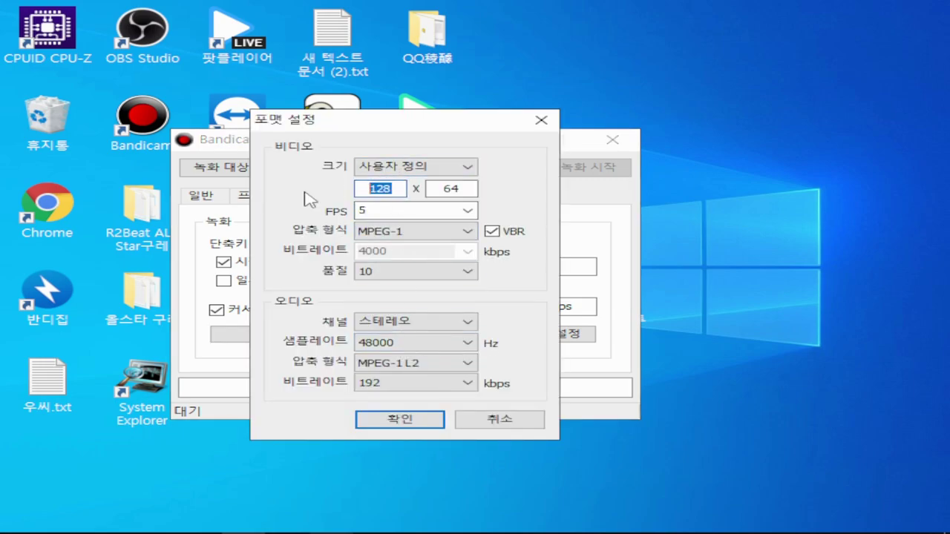
{"action": "type", "text": "1"}
{"action": "key", "text": "Tab"}
{"action": "type", "text": "1"}
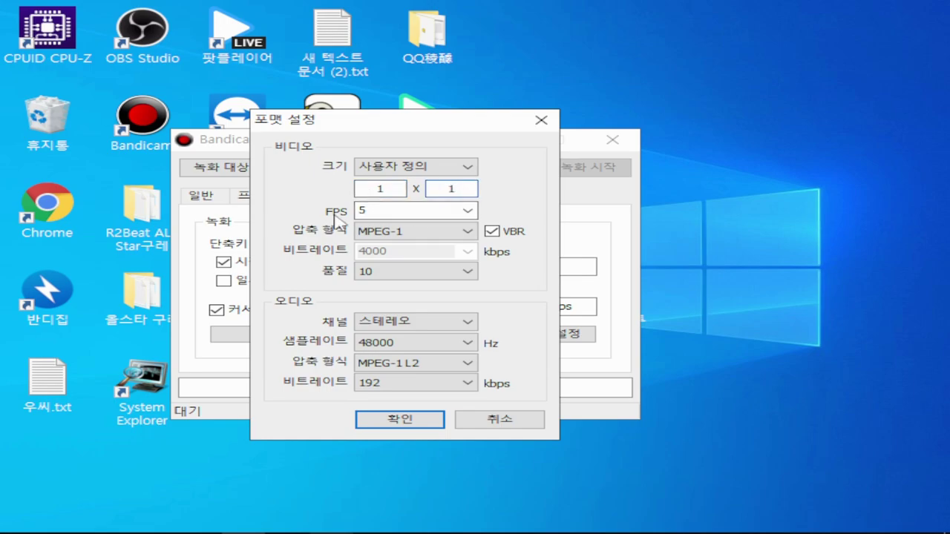
Set the recording FPS to 5 and the video quality to 10, and accept the format settings
{"action": "left_click", "coordinate": [469, 211]}
{"action": "left_click", "coordinate": [407, 233]}
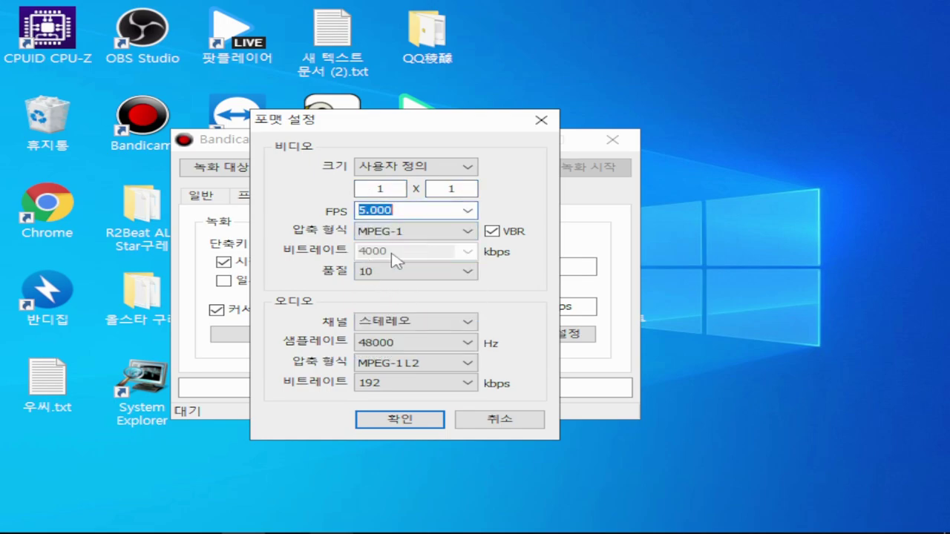
{"action": "left_click", "coordinate": [400, 272]}
{"action": "left_click", "coordinate": [382, 281]}
{"action": "left_click", "coordinate": [400, 420]}
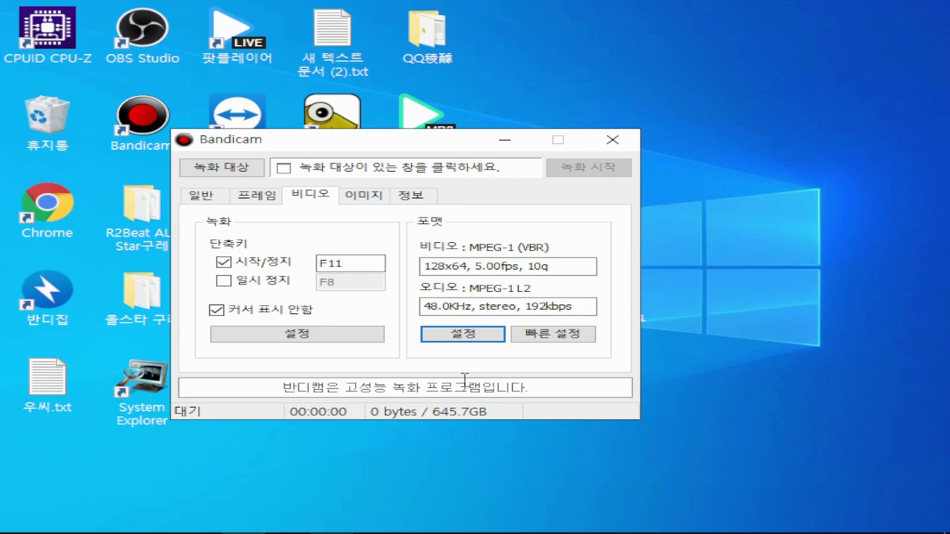
{"action": "left_click", "coordinate": [360, 264]}
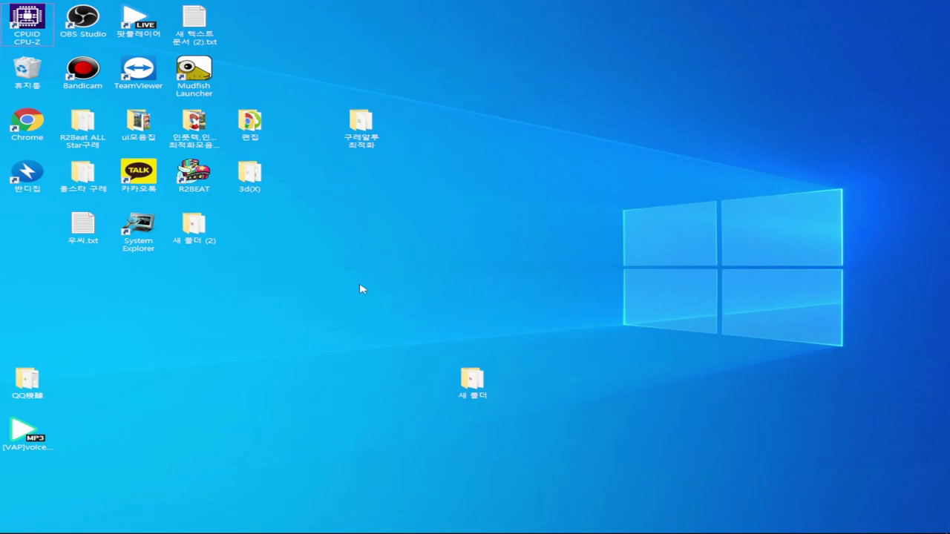
Open the NVIDIA Control Panel from the desktop and start adding a program to the program-specific 3D settings
{"action": "right_click", "coordinate": [366, 273]}
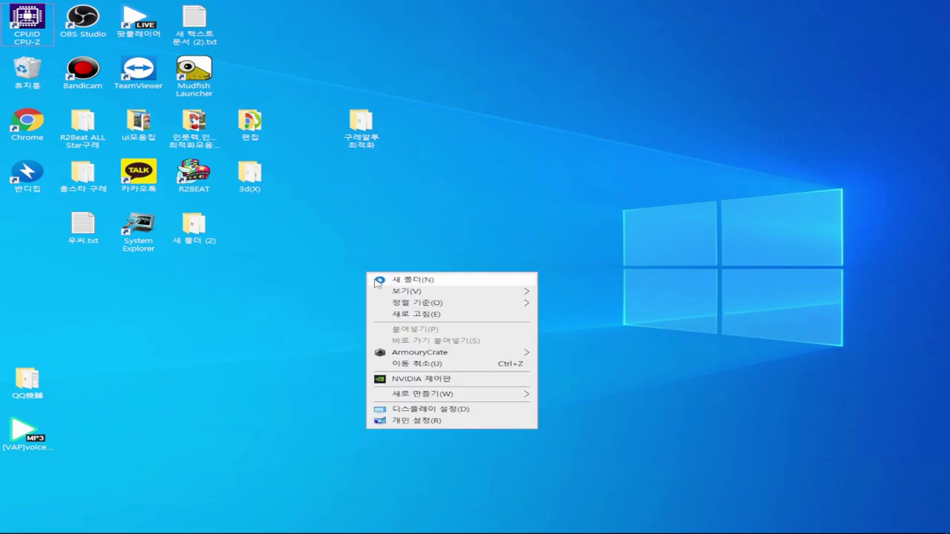
{"action": "key", "text": "n"}
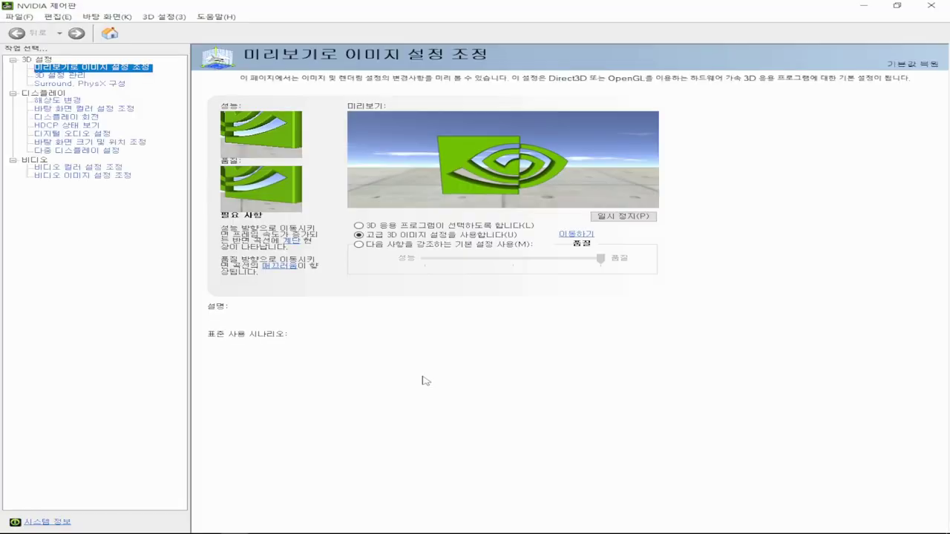
{"action": "left_click", "coordinate": [63, 75]}
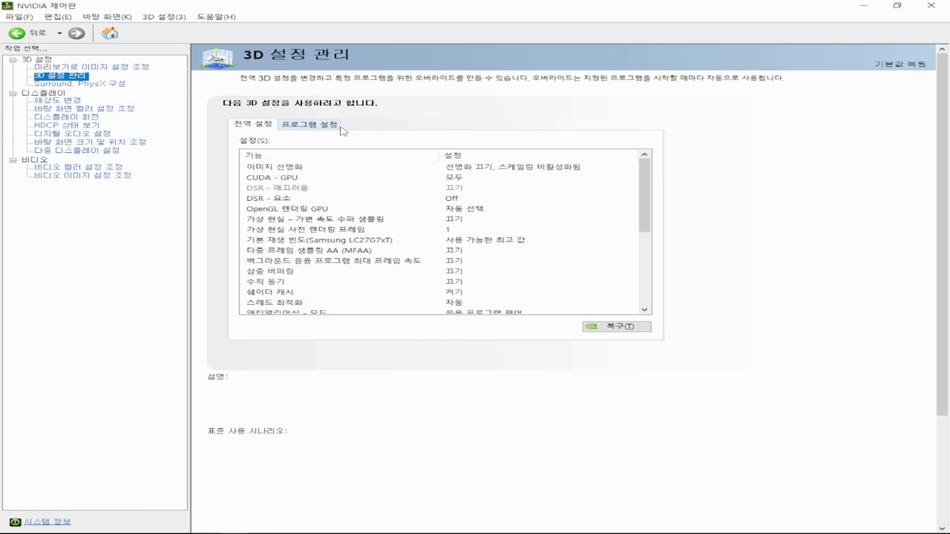
{"action": "left_click", "coordinate": [321, 125]}
{"action": "left_click", "coordinate": [460, 155]}
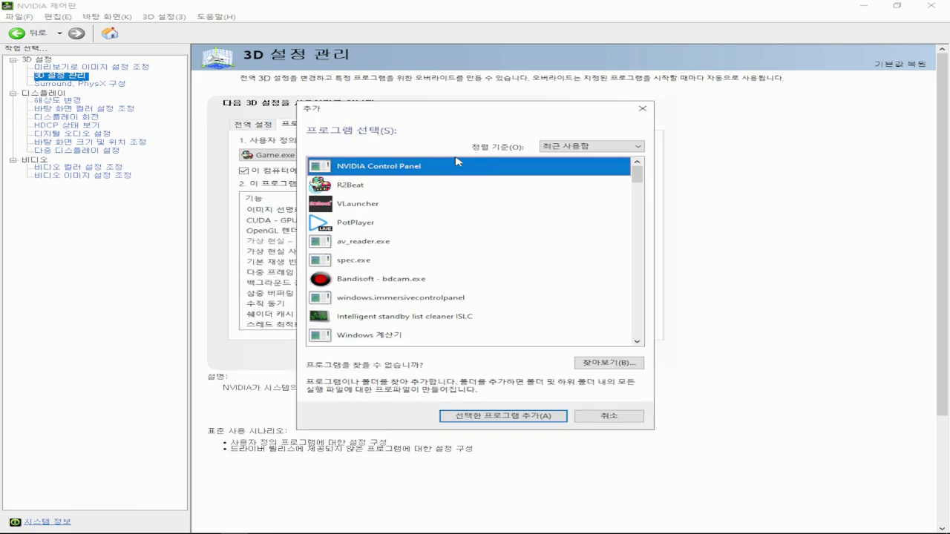
Browse to VFUN\R2beat on the C: drive and add Game.exe as the program to customize
{"action": "left_click", "coordinate": [623, 362]}
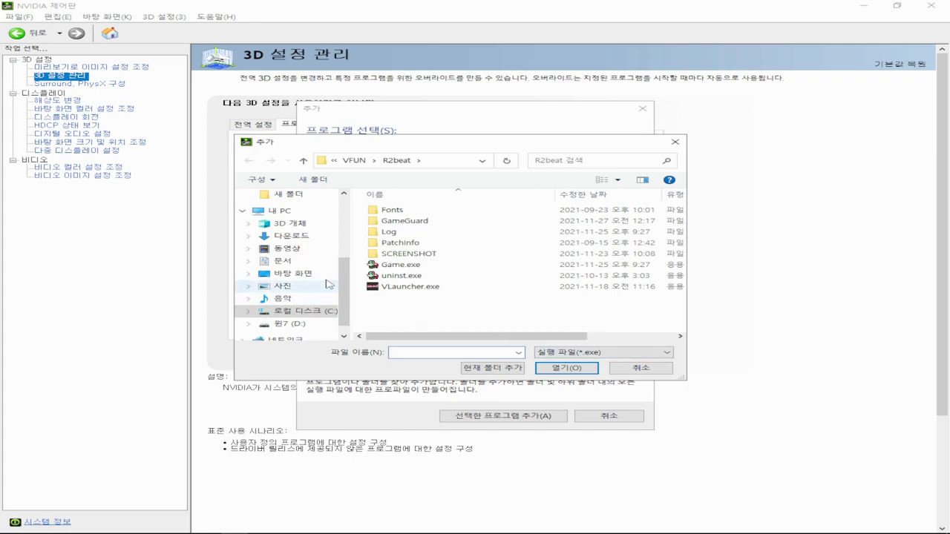
{"action": "left_click", "coordinate": [304, 311]}
{"action": "double_click", "coordinate": [393, 327]}
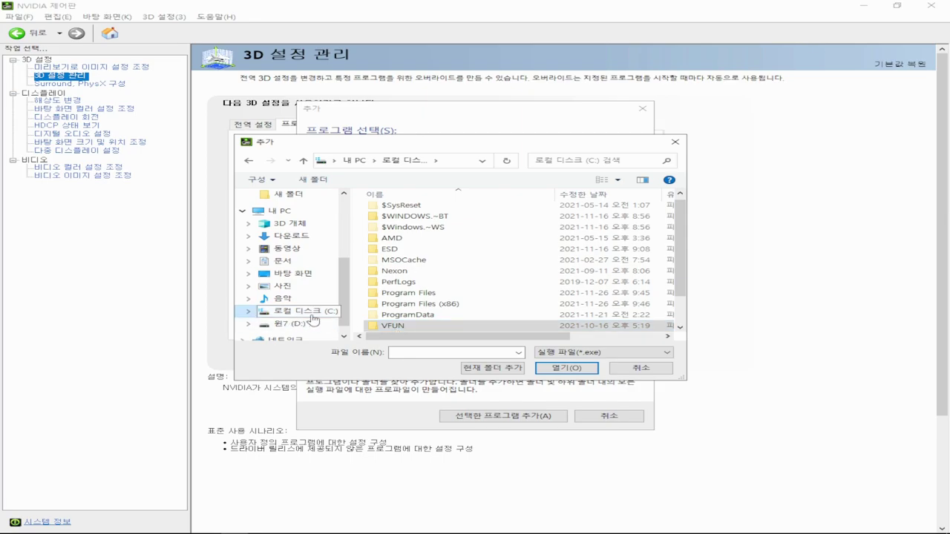
{"action": "double_click", "coordinate": [388, 223]}
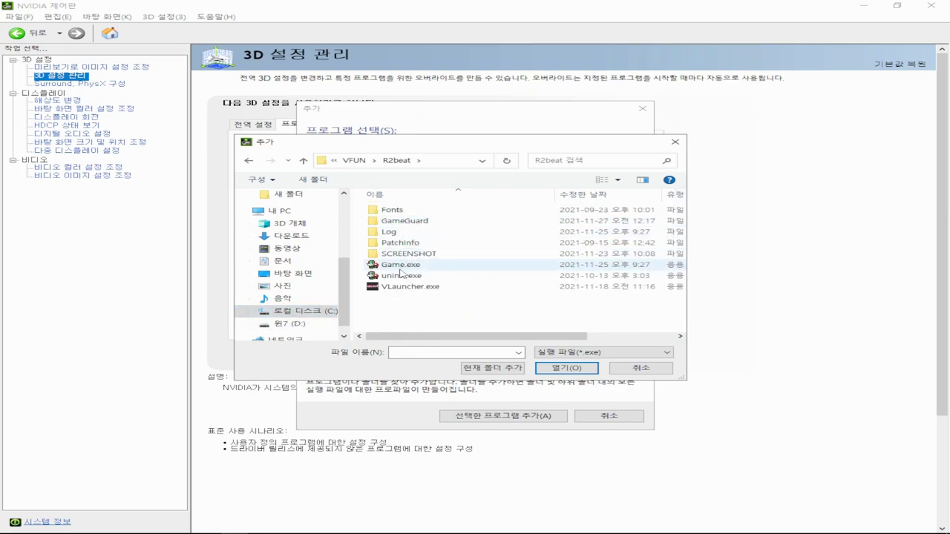
{"action": "double_click", "coordinate": [401, 267]}
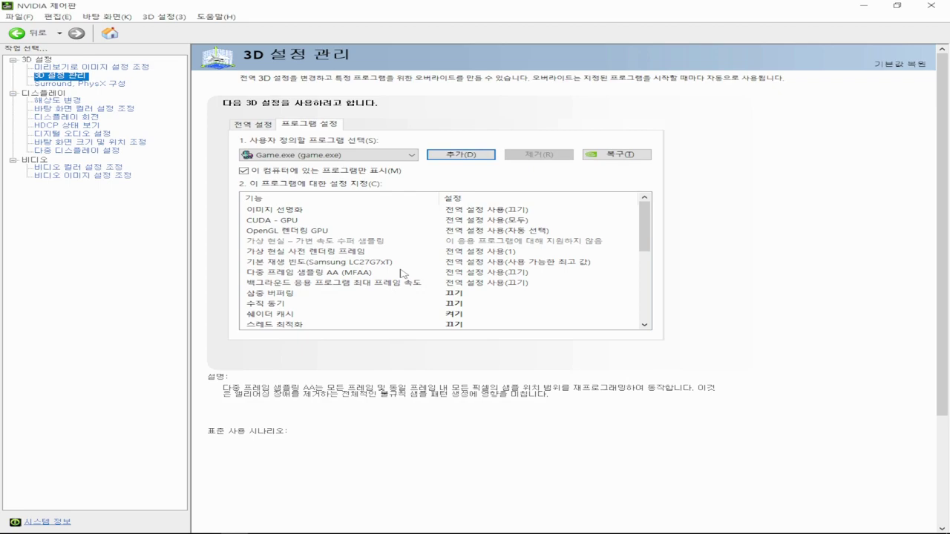
Go through Game.exe's vertical sync, triple buffering, anisotropic and trilinear filtering settings, and set low latency mode (저지연 모드) to 켜기 (On)
{"action": "left_click", "coordinate": [382, 304]}
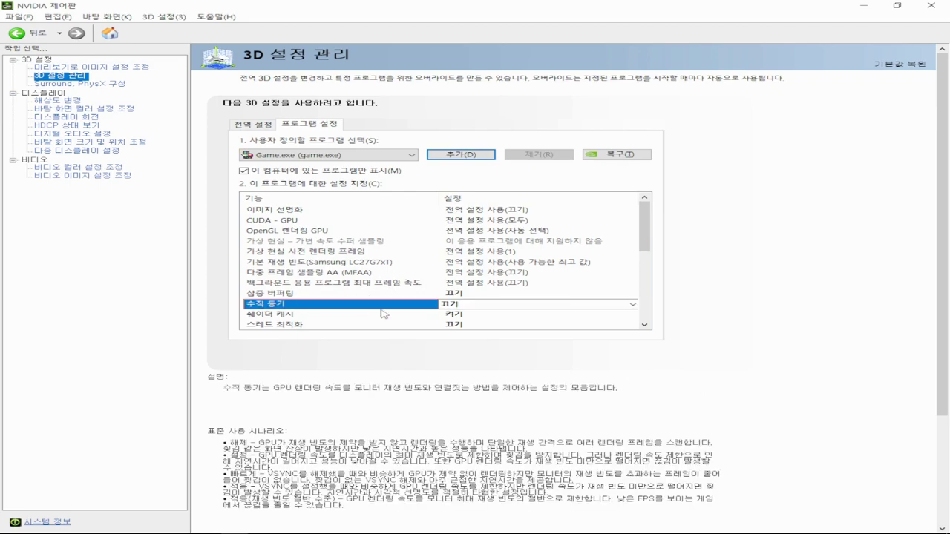
{"action": "left_click", "coordinate": [263, 294]}
{"action": "scroll", "coordinate": [263, 294], "scroll_direction": "down", "scroll_amount": 5}
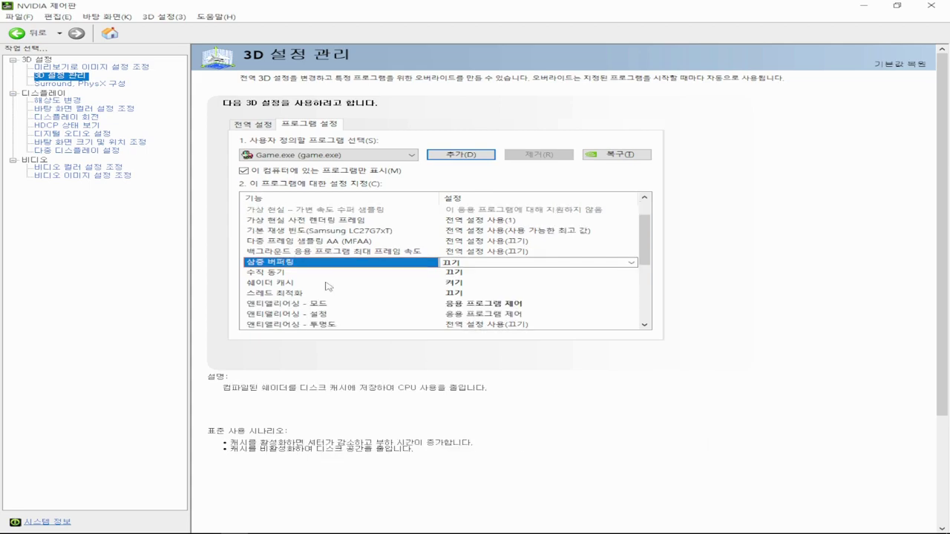
{"action": "left_click", "coordinate": [280, 274]}
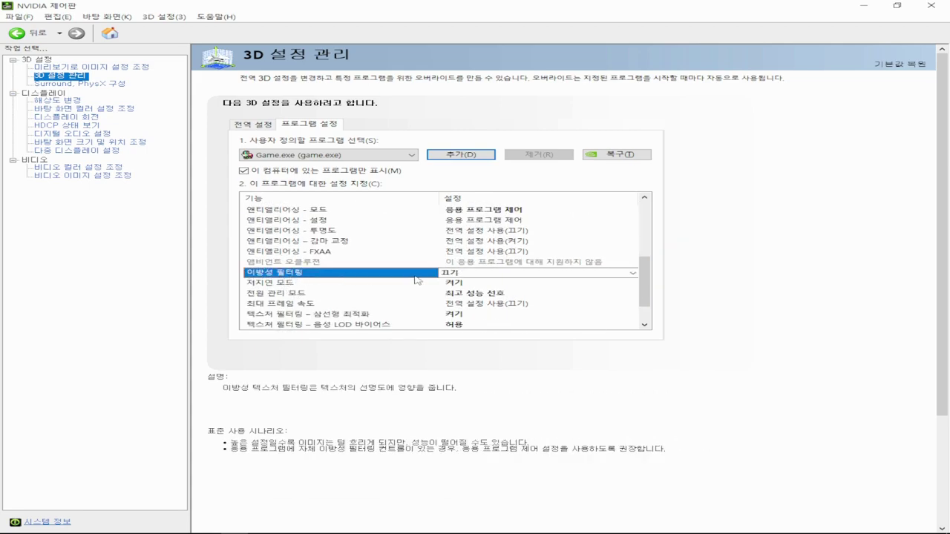
{"action": "left_click", "coordinate": [325, 284]}
{"action": "left_click", "coordinate": [456, 285]}
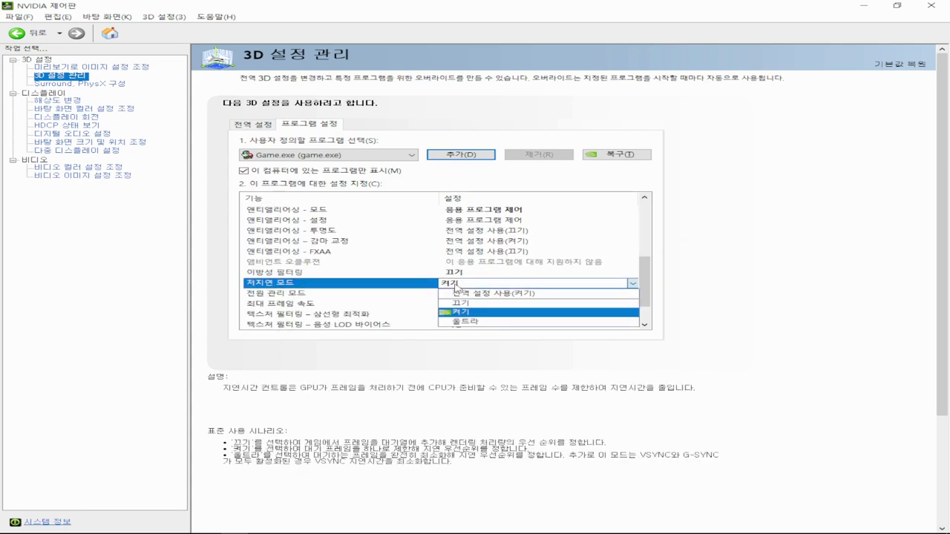
{"action": "left_click", "coordinate": [466, 319]}
{"action": "left_click", "coordinate": [371, 315]}
{"action": "scroll", "coordinate": [343, 322], "scroll_direction": "down", "scroll_amount": 1}
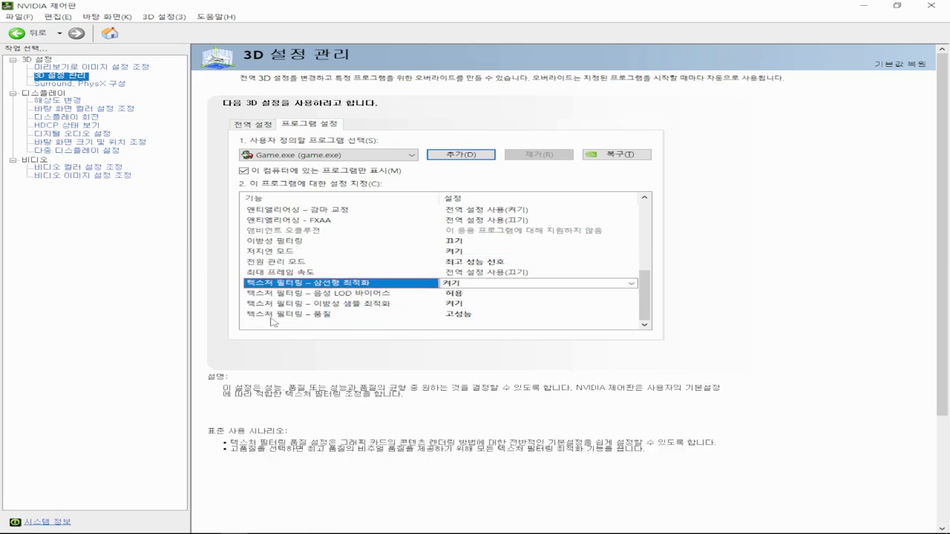
Set Game.exe's texture filtering quality (텍스처 필터링 – 품질) to 고성능 (High performance) and apply the 3D settings
{"action": "left_click", "coordinate": [449, 316]}
{"action": "left_click", "coordinate": [470, 355]}
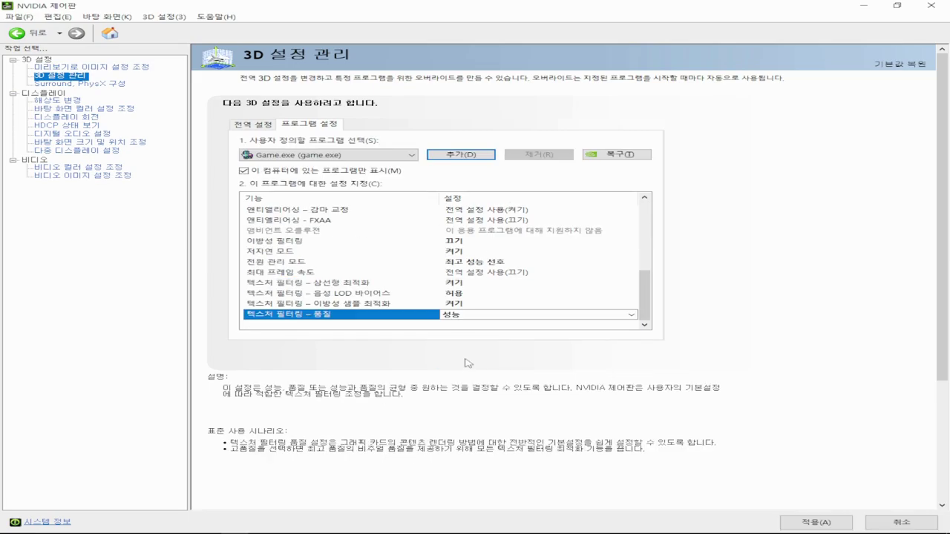
{"action": "left_click", "coordinate": [475, 315]}
{"action": "left_click", "coordinate": [465, 362]}
{"action": "left_click", "coordinate": [828, 522]}
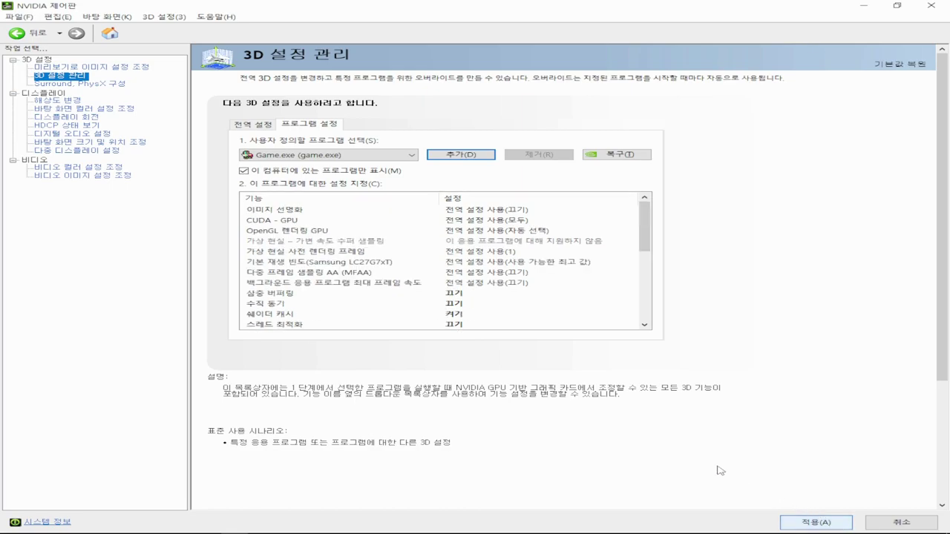
Under desktop size and position, select 스케일링 없음 (No scaling) performed on 디스플레이 (Display), and apply the change
{"action": "left_click", "coordinate": [60, 143]}
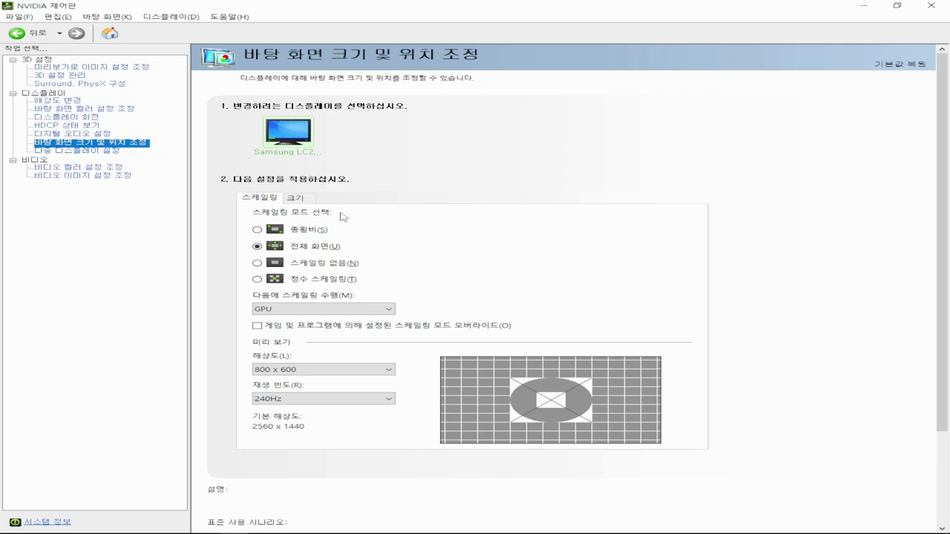
{"action": "left_click", "coordinate": [304, 263]}
{"action": "left_click", "coordinate": [289, 310]}
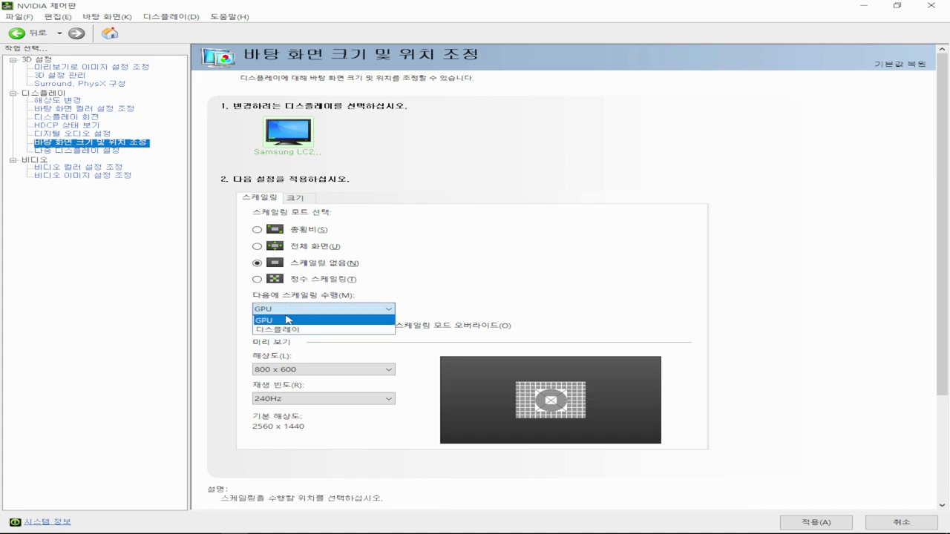
{"action": "left_click", "coordinate": [288, 329]}
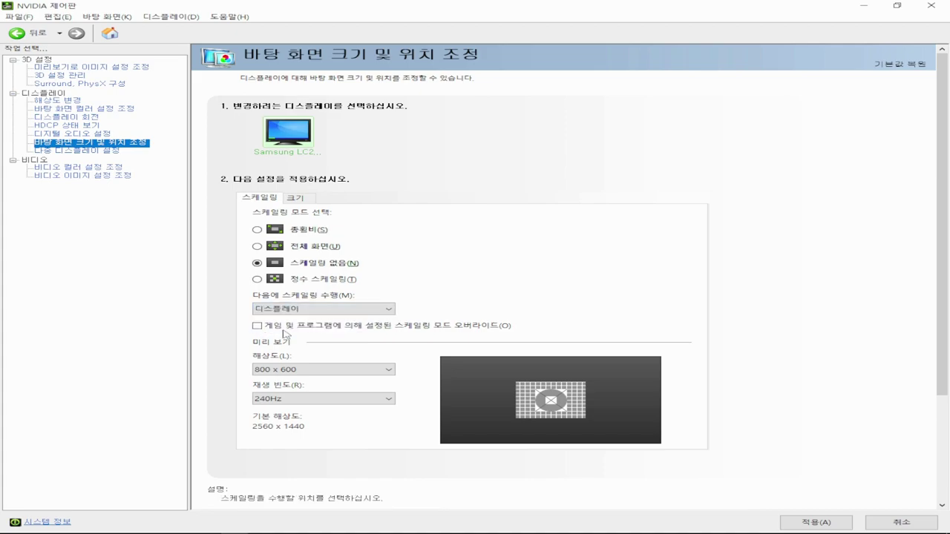
{"action": "left_click", "coordinate": [820, 523]}
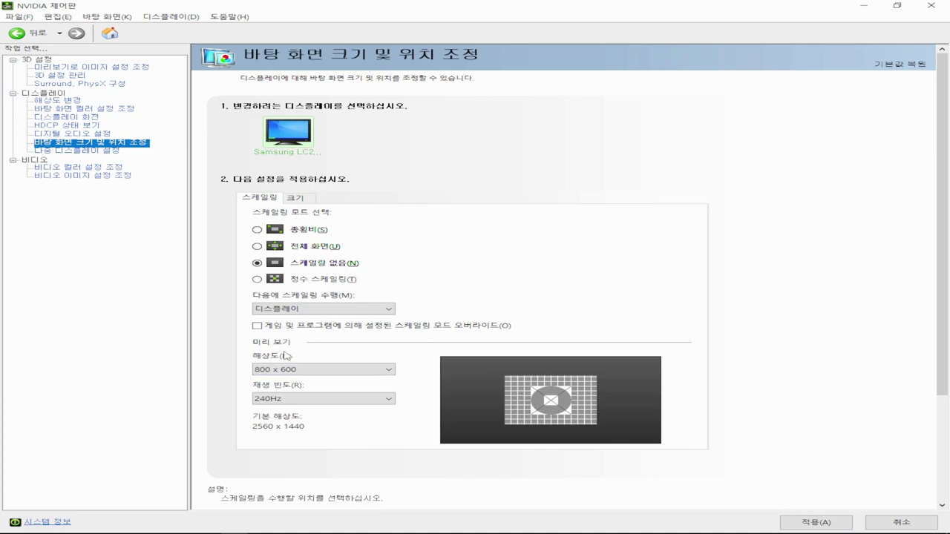
Set the scaling mode to 전체 화면 (Full-screen) performed on the GPU, and apply the change
{"action": "left_click", "coordinate": [289, 249]}
{"action": "left_click", "coordinate": [333, 309]}
{"action": "left_click", "coordinate": [321, 320]}
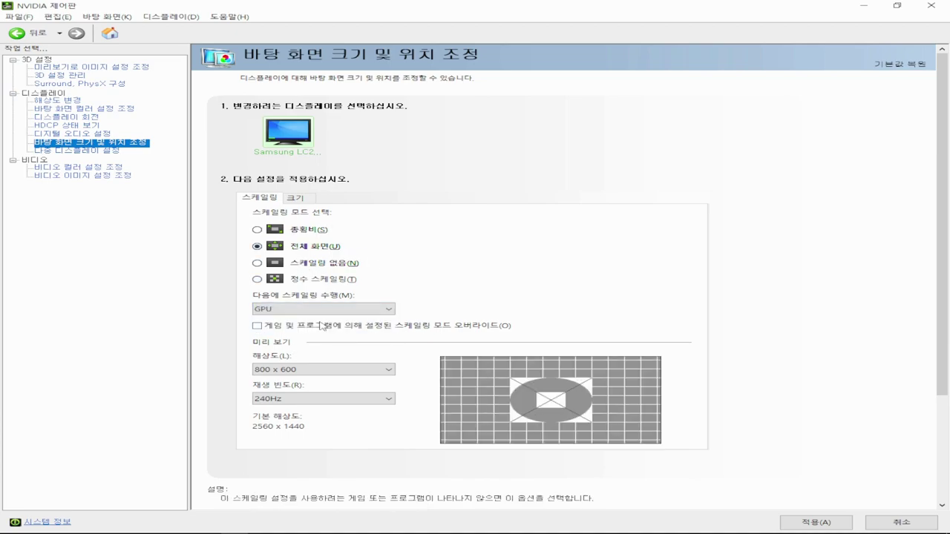
{"action": "left_click", "coordinate": [821, 524]}
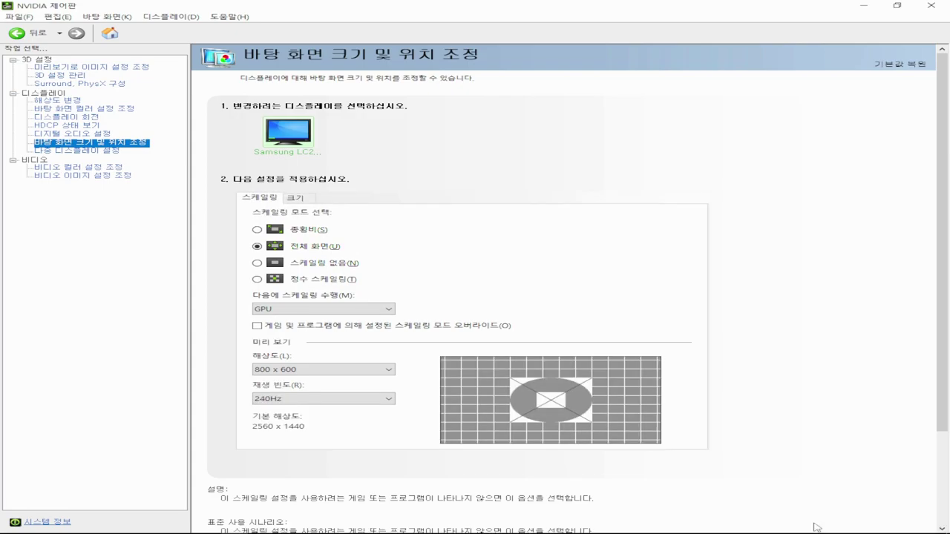